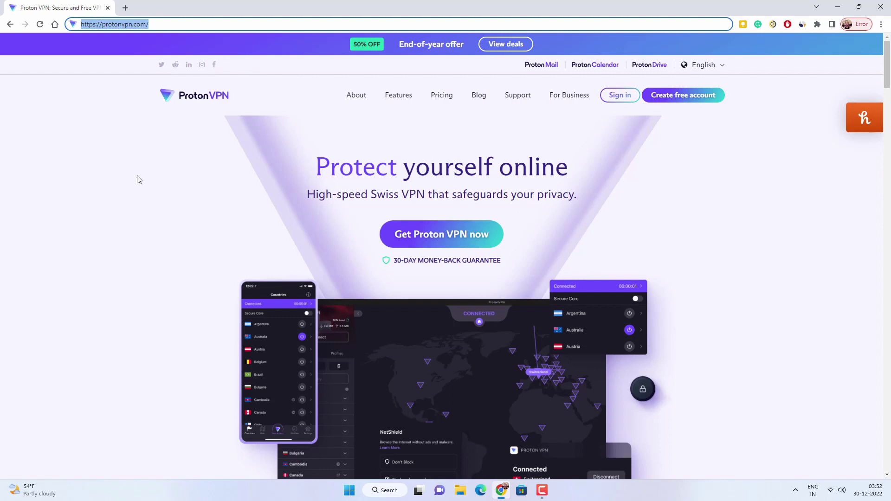
# Choose the free Proton VPN plan from the pricing plans page
pyautogui.click(137, 180)
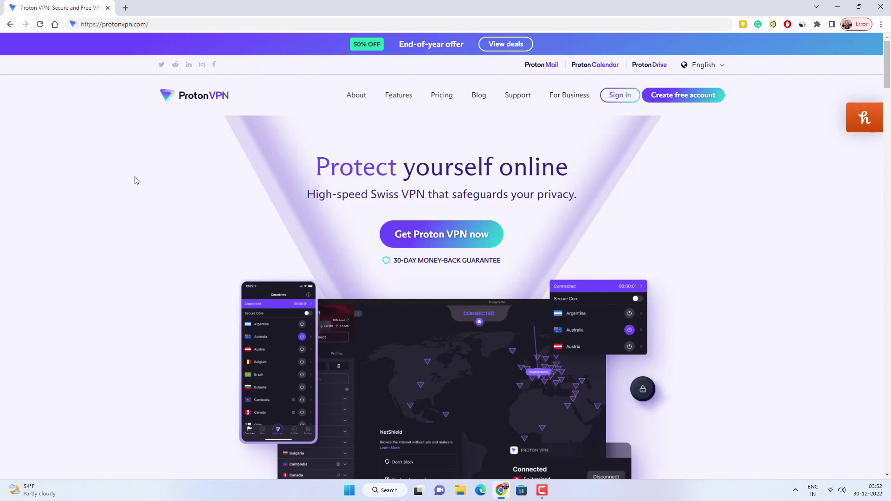
pyautogui.click(460, 239)
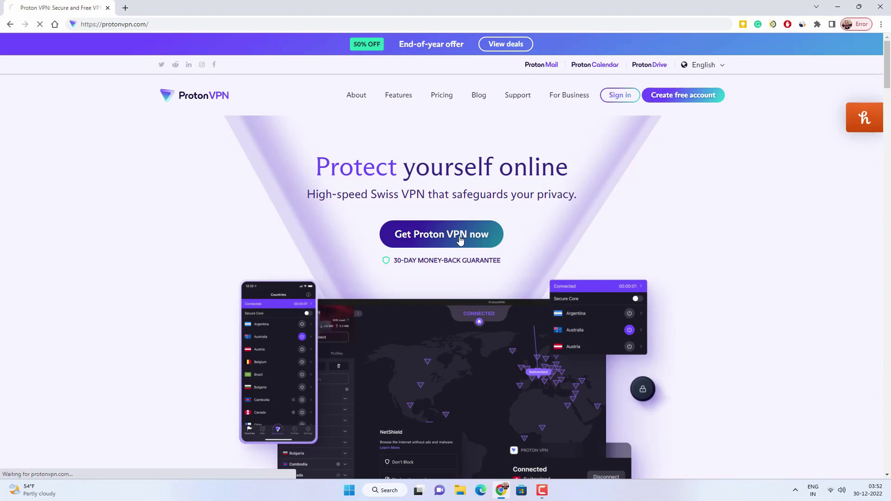
pyautogui.scroll(-4, 354, 250)
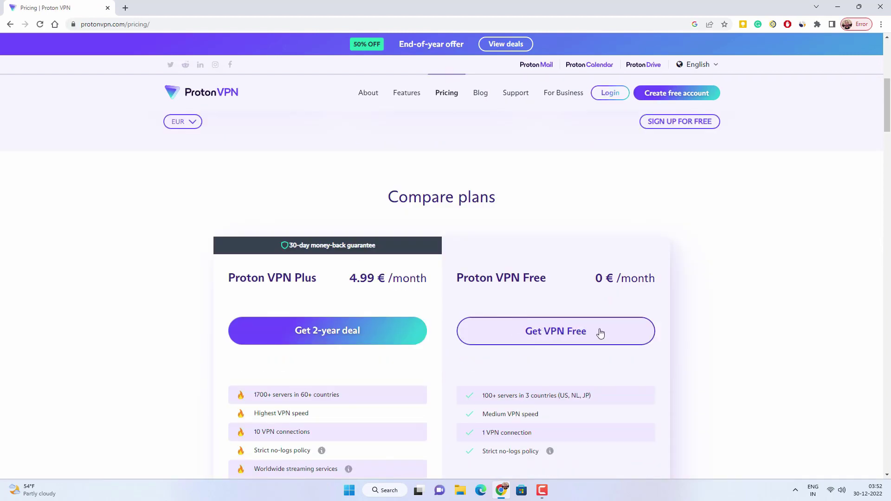
pyautogui.click(573, 333)
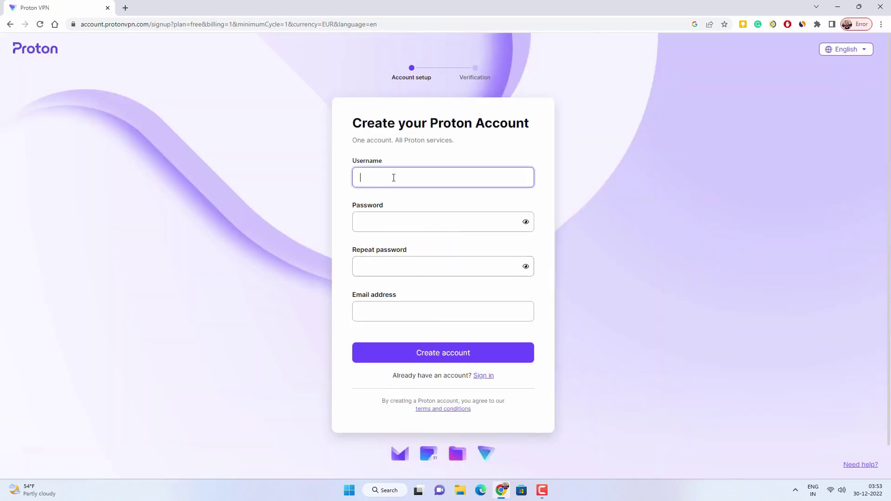
# Sign in to the existing Proton account using the saved autofilled credentials
pyautogui.click(482, 376)
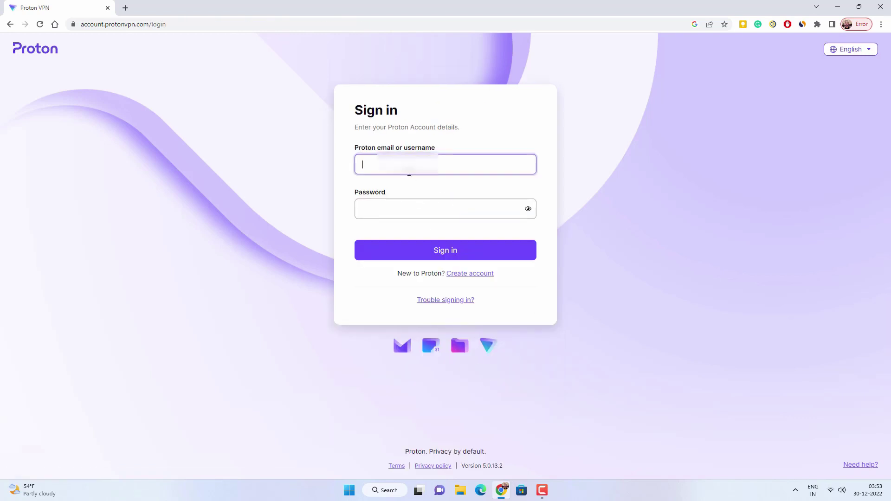
pyautogui.click(414, 203)
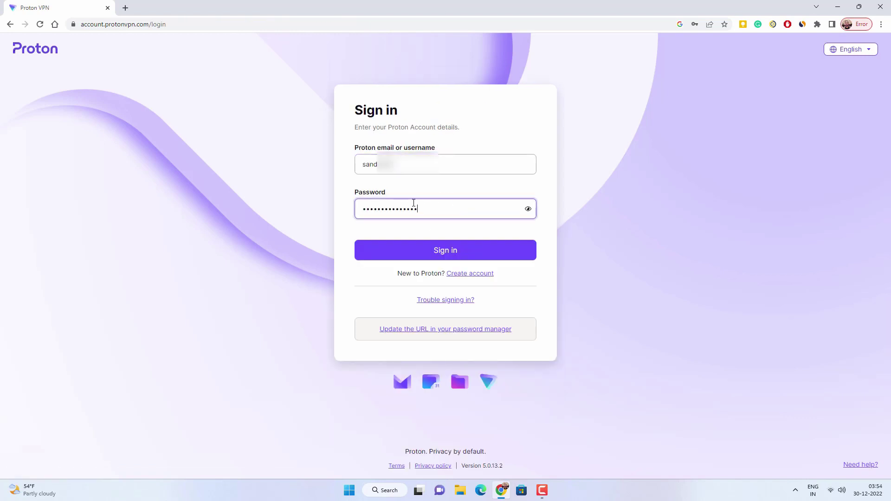
pyautogui.click(472, 242)
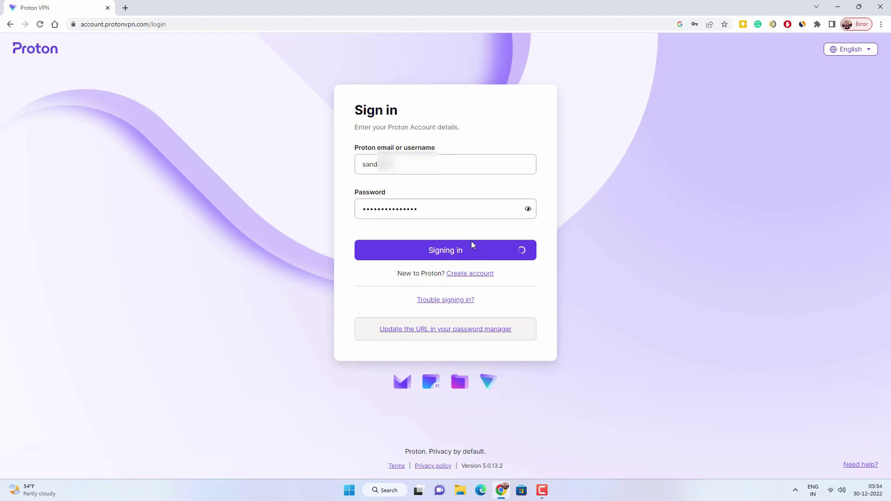
pyautogui.scroll(-10, 479, 258)
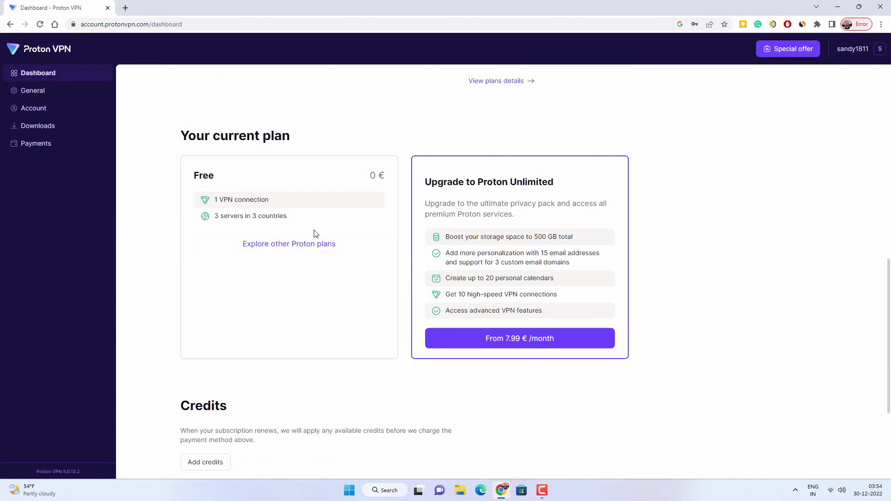
# Download the Proton VPN Windows installer from the Downloads page and launch it
pyautogui.click(299, 244)
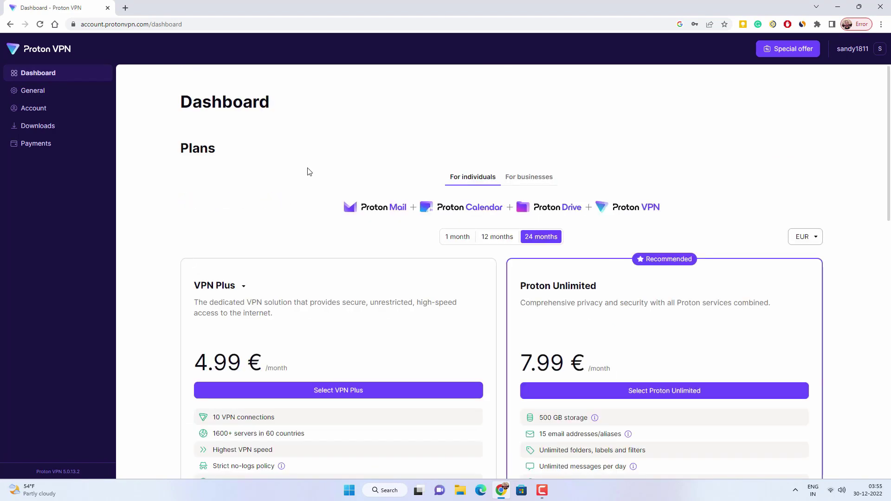
pyautogui.click(52, 128)
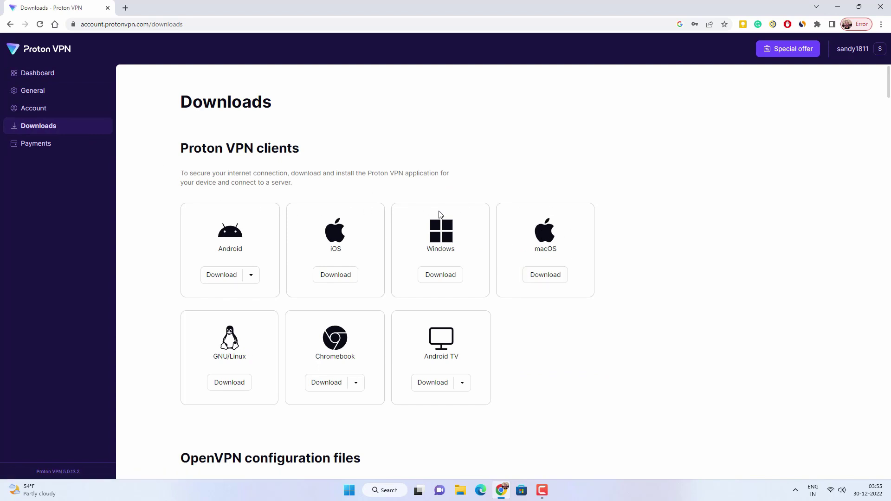
pyautogui.click(440, 280)
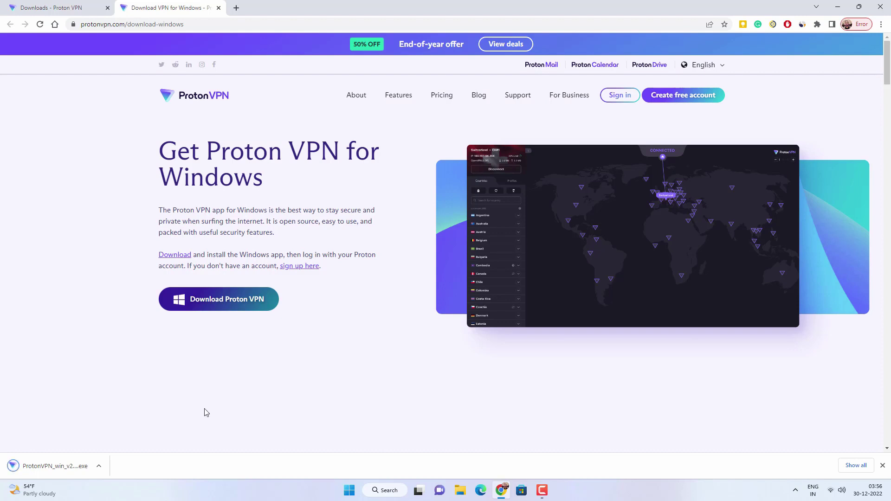
pyautogui.click(85, 463)
# Run the ProtonVPN Setup wizard through installation and finish it
pyautogui.click(838, 7)
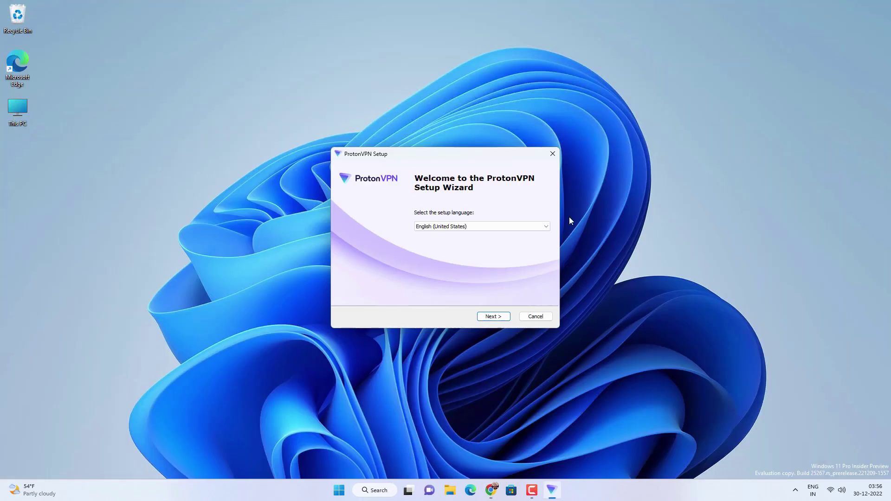
pyautogui.click(493, 317)
pyautogui.click(494, 316)
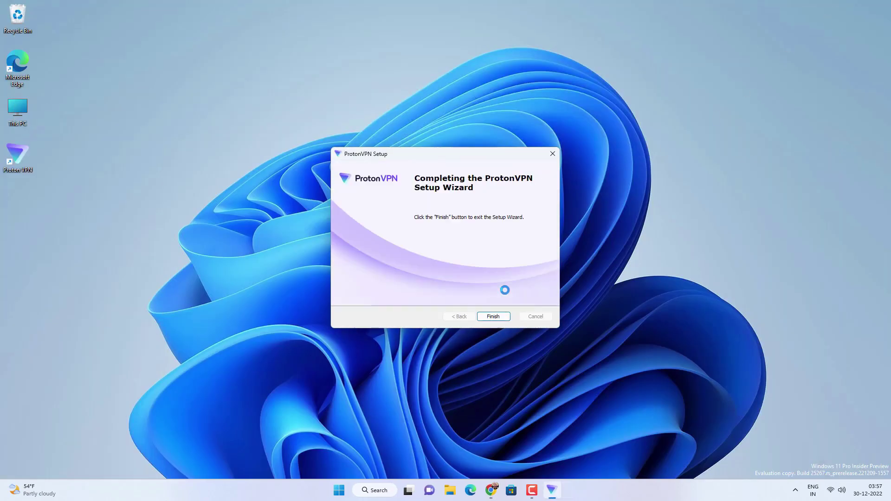
pyautogui.click(494, 316)
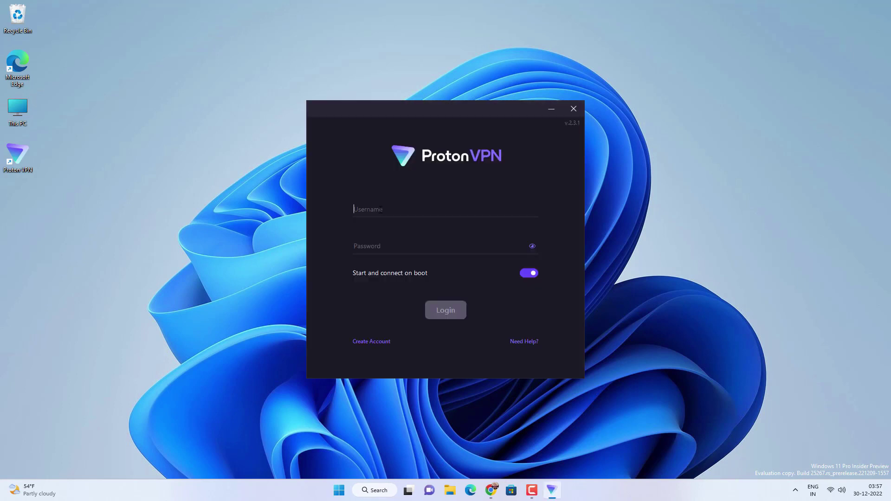
# Log in to the Proton VPN app with Start and connect on boot turned off
pyautogui.write('s')
pyautogui.write('an')
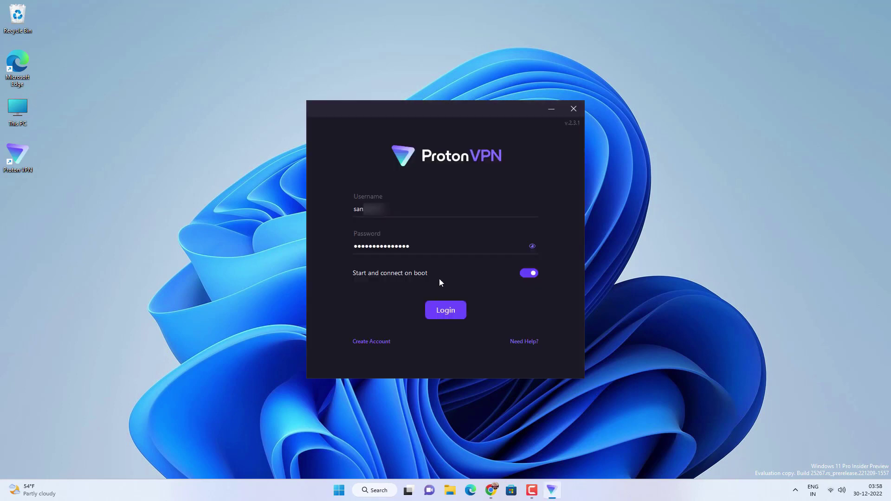
pyautogui.click(530, 275)
pyautogui.click(438, 314)
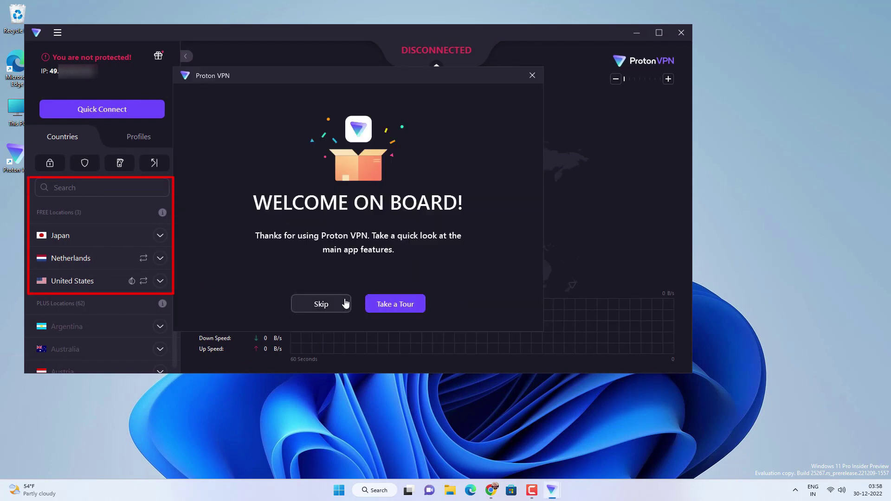
# Skip the welcome tour and connect to the free United States server US-FREE#131002
pyautogui.click(318, 305)
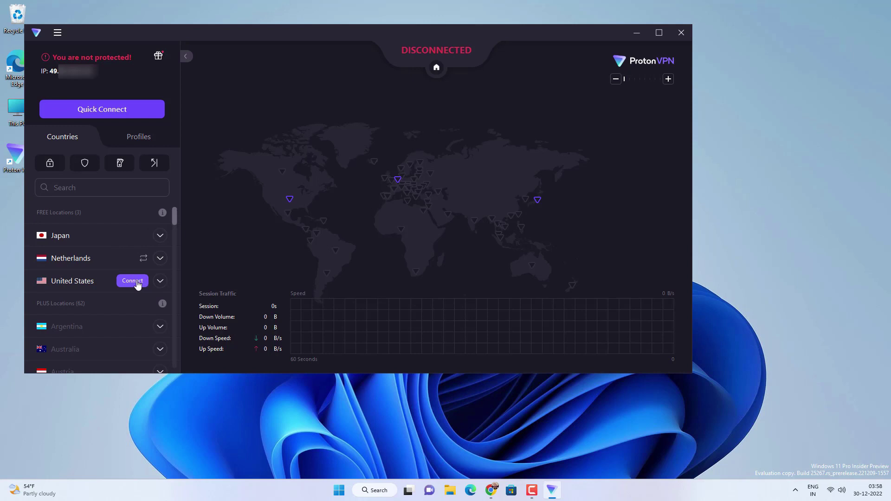
pyautogui.scroll(-5, 134, 316)
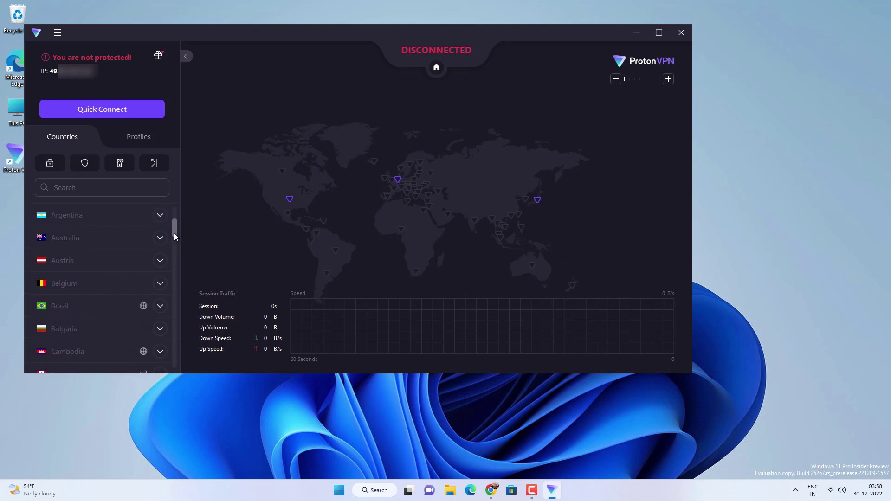
pyautogui.scroll(5, 176, 230)
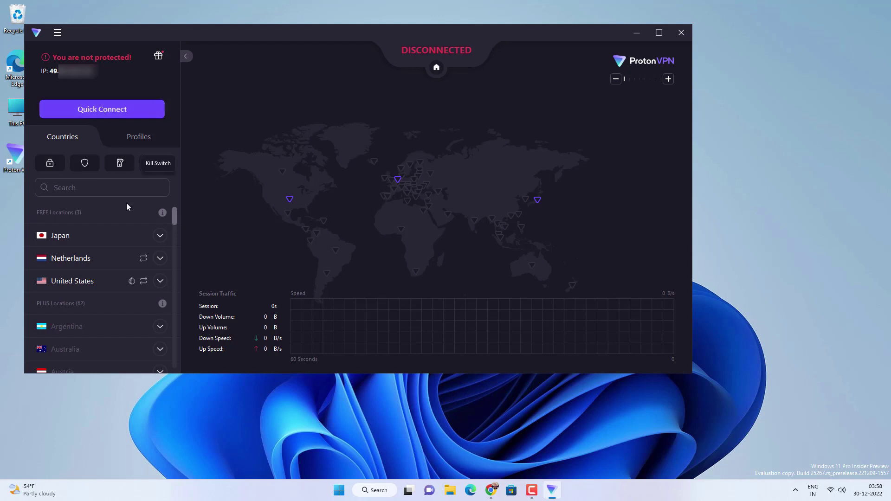
pyautogui.click(130, 282)
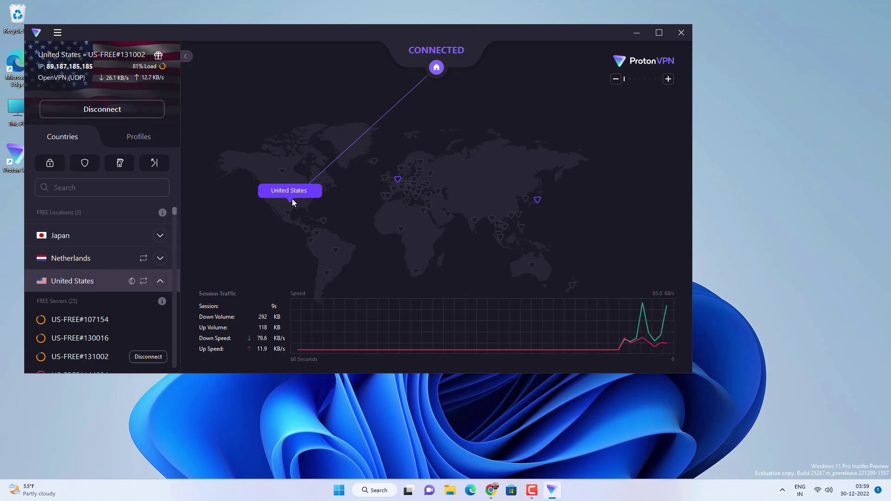
# Browse the US free servers list, then show the Fastest and Random connection profiles
pyautogui.scroll(-1, 84, 302)
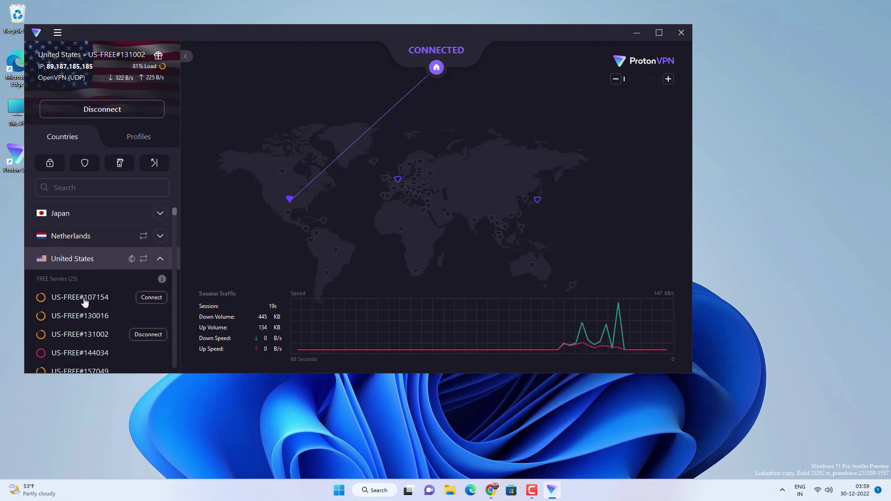
pyautogui.scroll(-5, 84, 302)
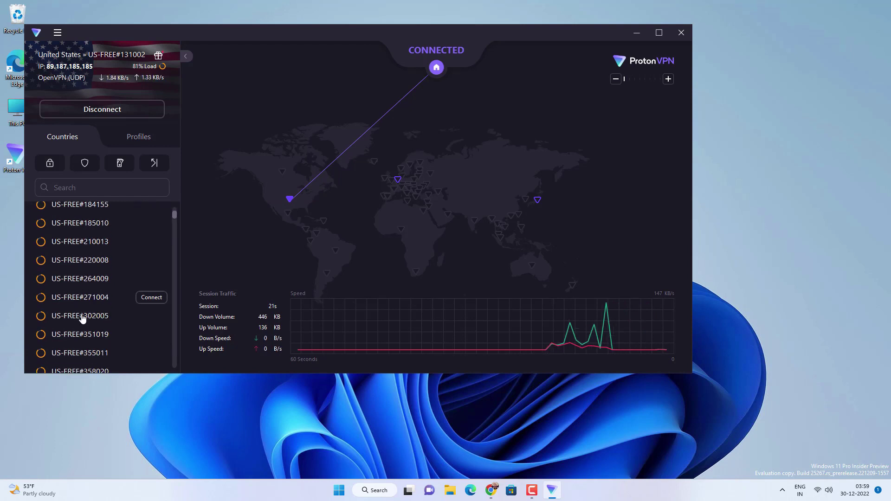
pyautogui.scroll(-3, 84, 304)
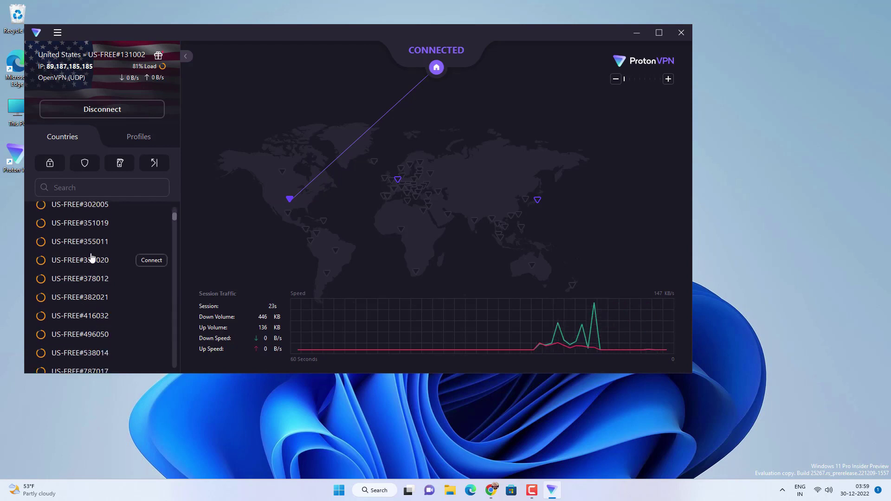
pyautogui.moveTo(41, 264)
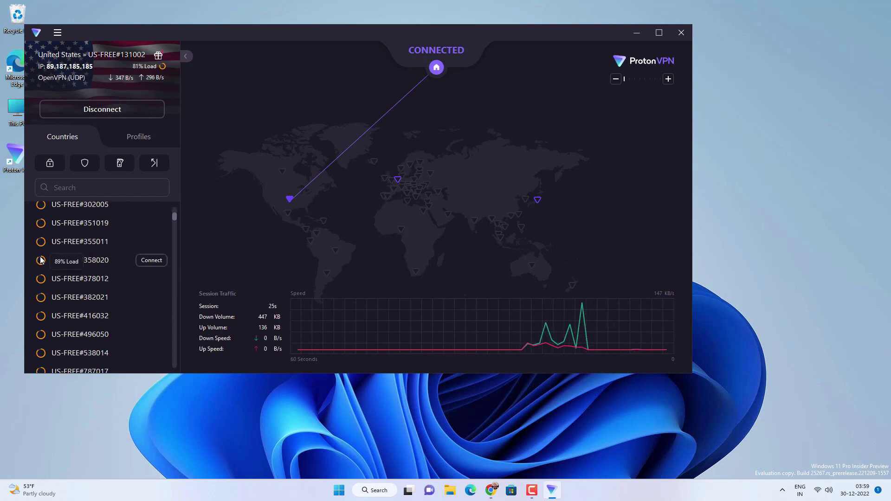
pyautogui.scroll(6, 41, 260)
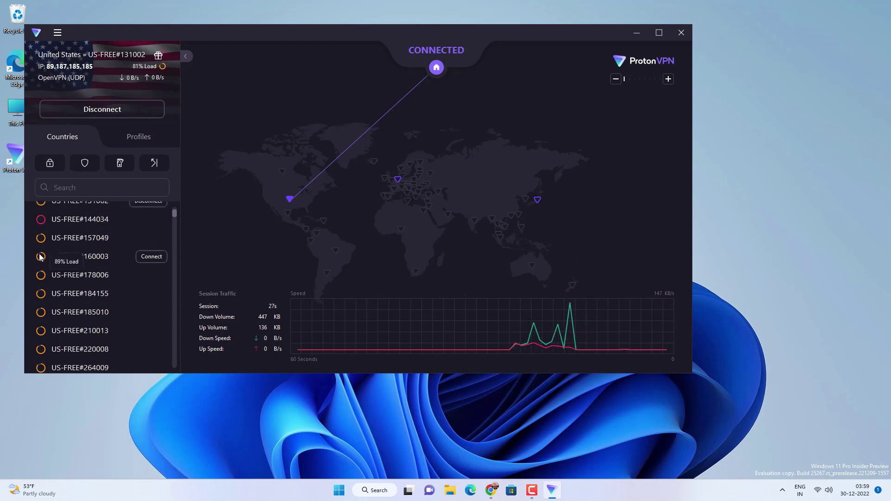
pyautogui.scroll(4, 42, 260)
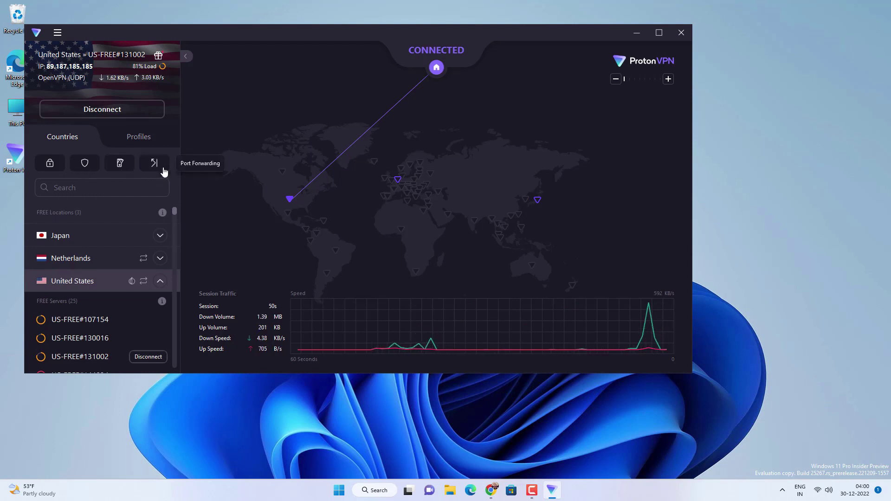
pyautogui.click(141, 138)
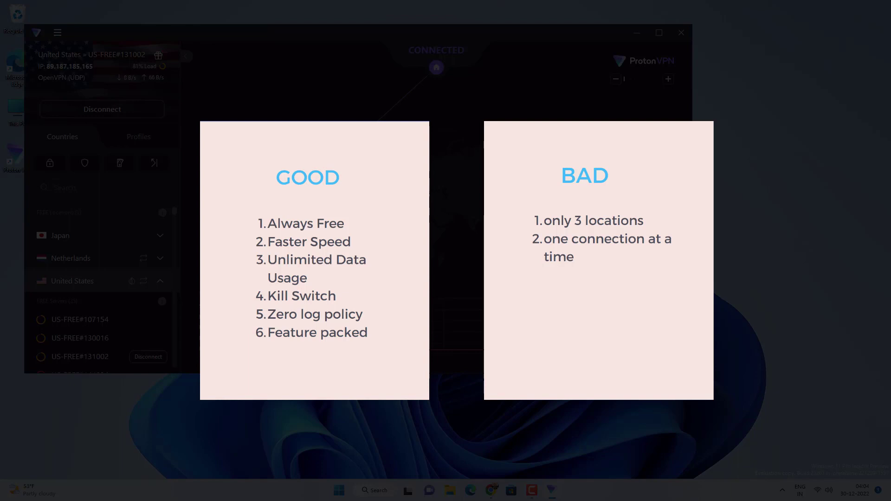
# Disconnect Proton VPN and close its app window
pyautogui.click(130, 116)
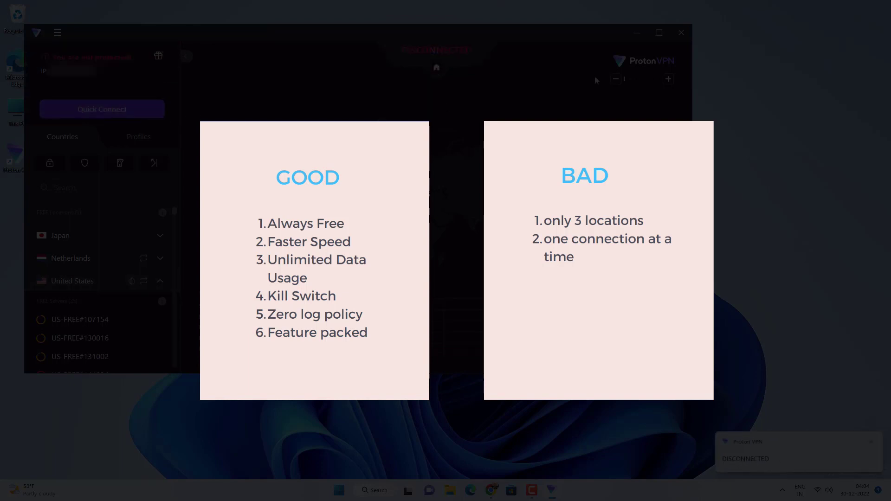
pyautogui.click(682, 34)
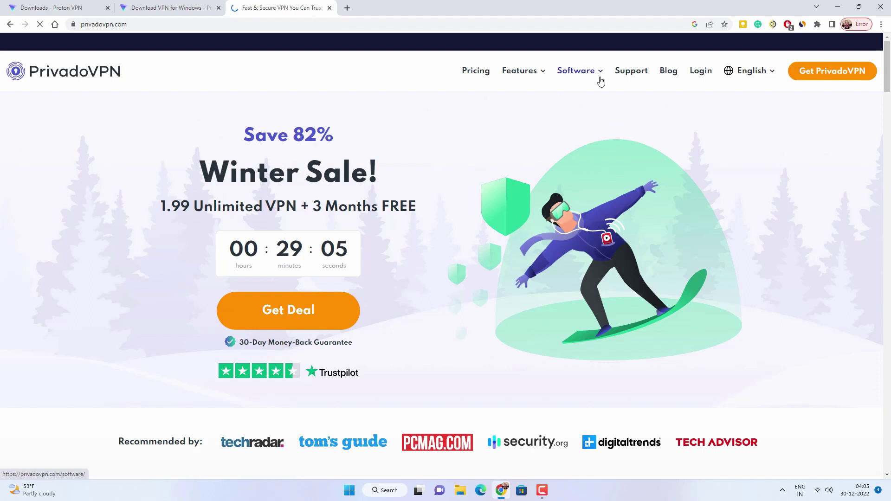
# Download Setup_PrivadoVPN.exe from the PrivadoVPN for Windows page and run it
pyautogui.moveTo(601, 82)
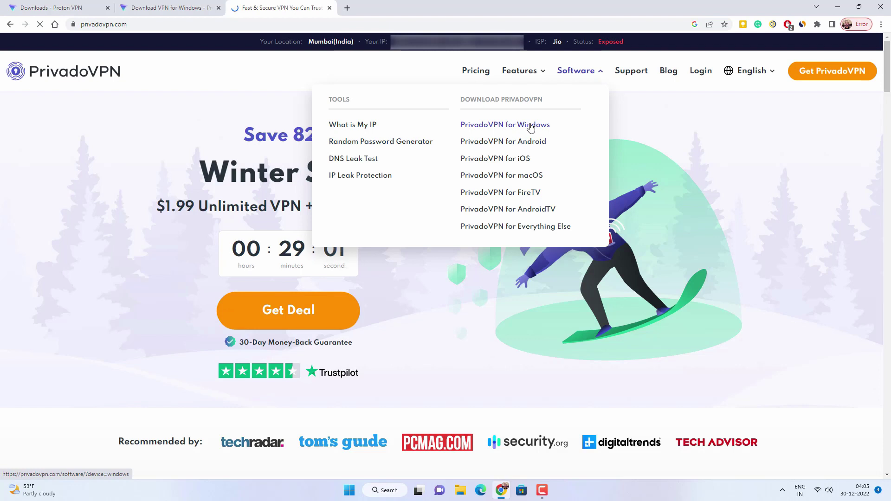
pyautogui.click(531, 126)
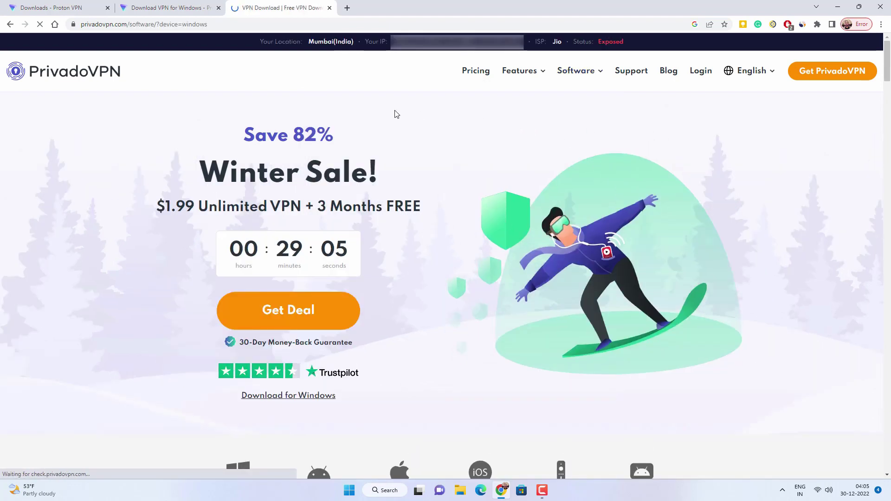
pyautogui.click(303, 402)
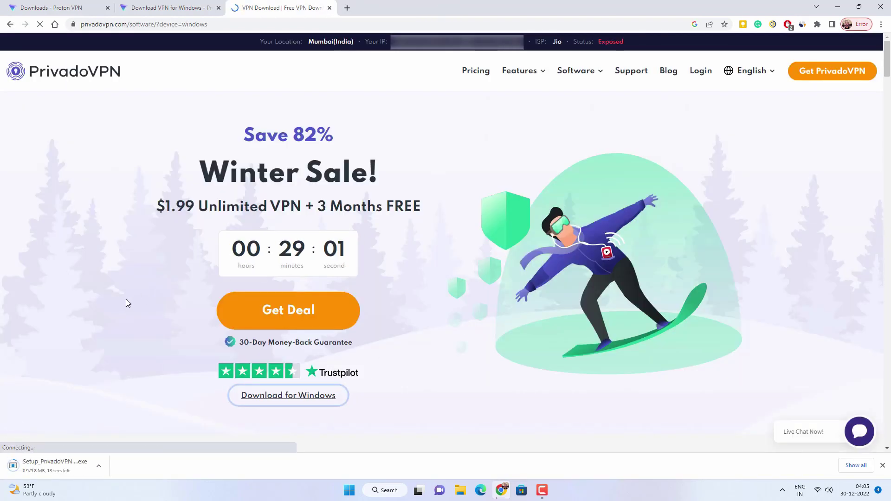
pyautogui.click(64, 470)
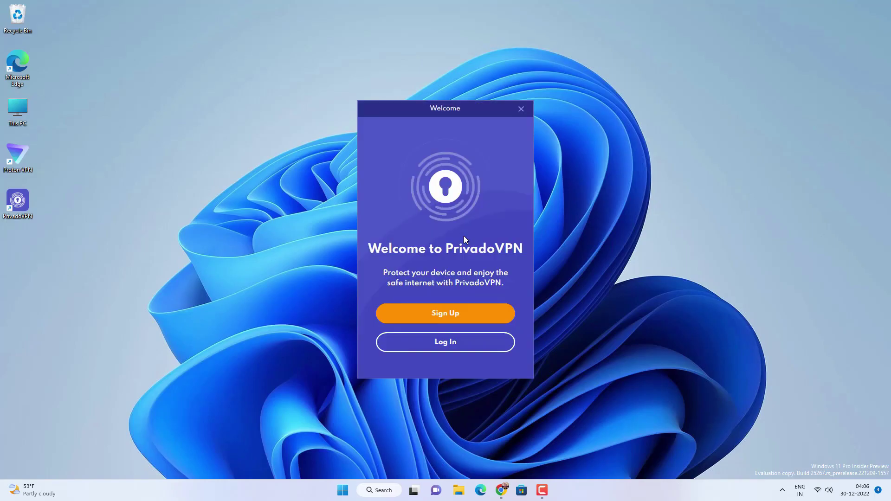
# Sign up for a free PrivadoVPN account by pasting in an e-mail address
pyautogui.click(446, 312)
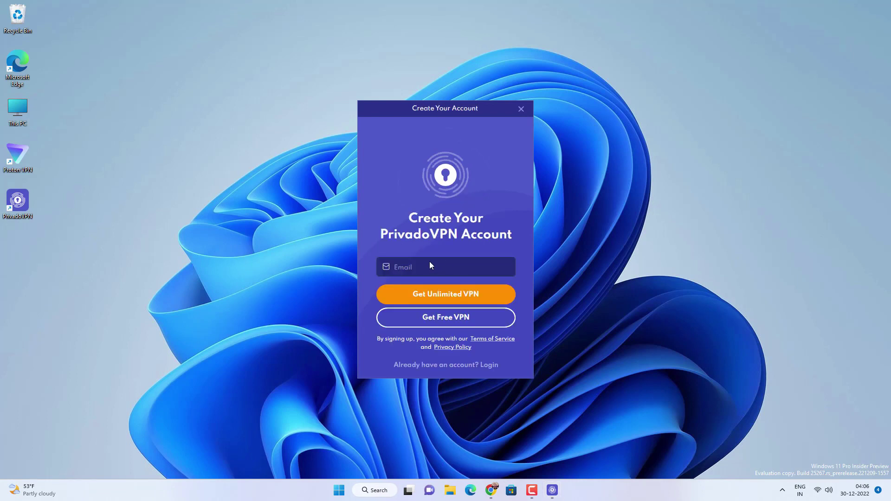
pyautogui.hotkey('ctrl', 'v')
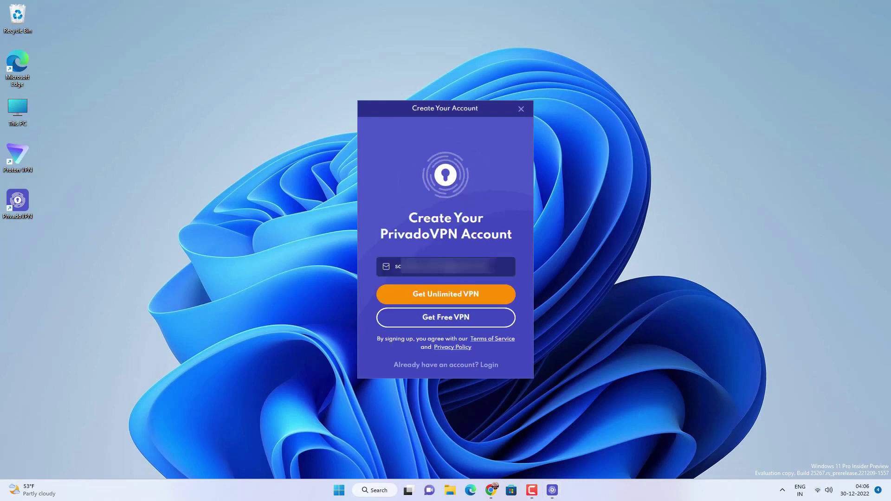
pyautogui.click(470, 319)
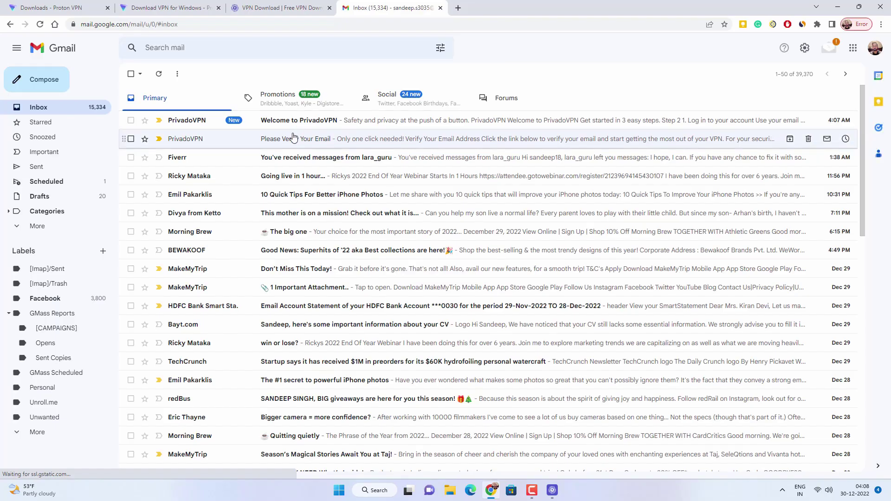
# Verify the account from the Gmail verification email and reopen the PrivadoVPN app to log in
pyautogui.click(292, 138)
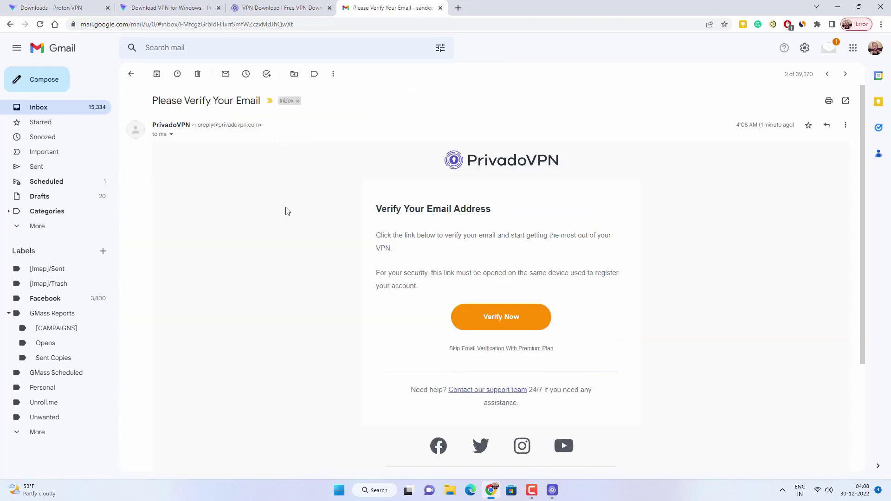
pyautogui.click(491, 320)
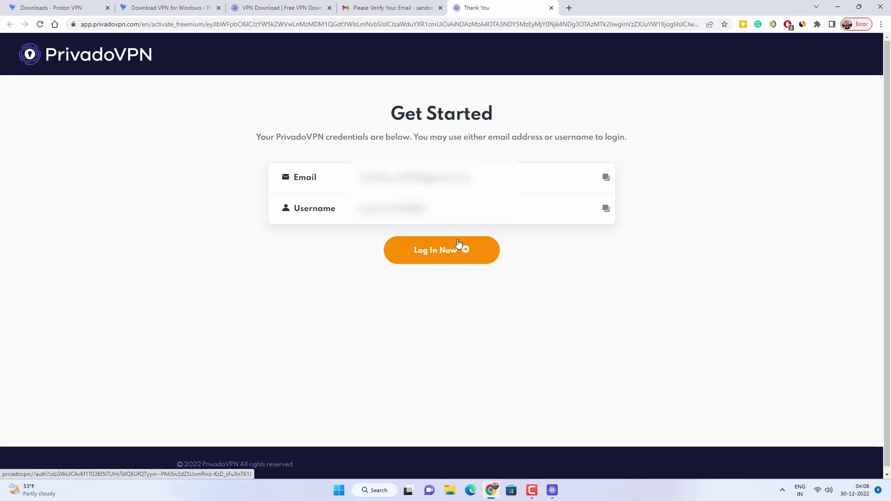
pyautogui.click(444, 251)
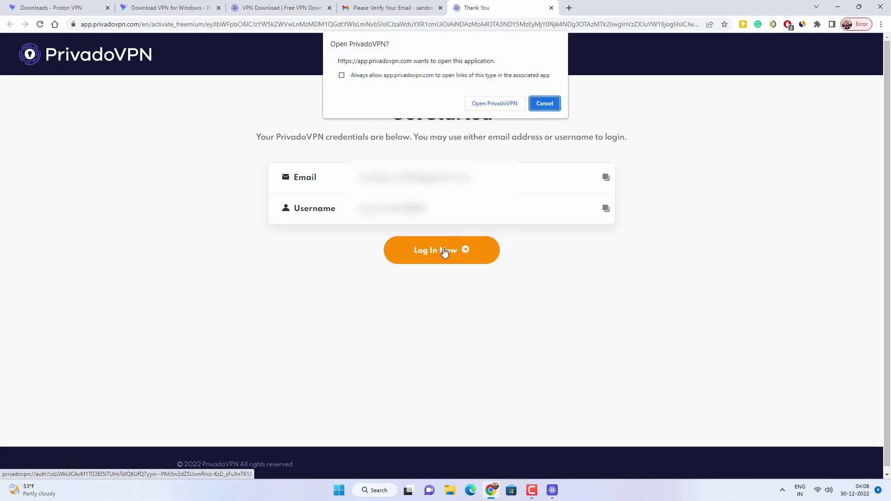
pyautogui.click(488, 103)
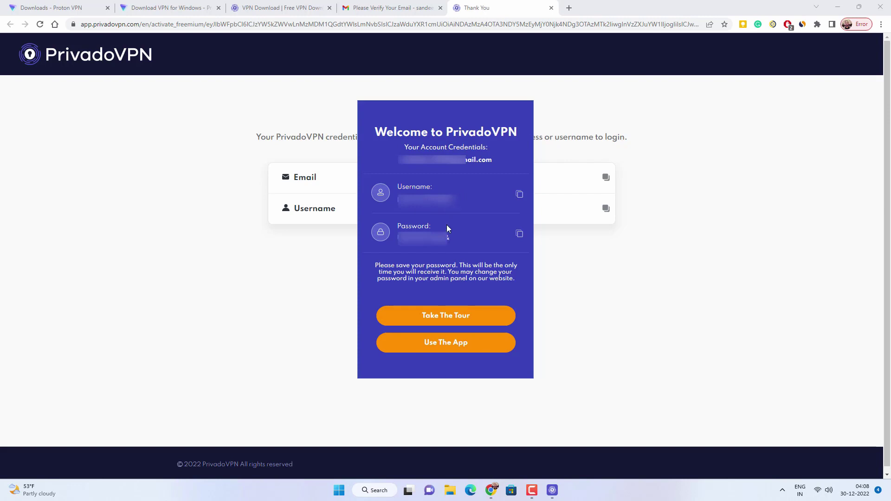
# Connect PrivadoVPN to the New York, United States server and open its settings
pyautogui.click(449, 344)
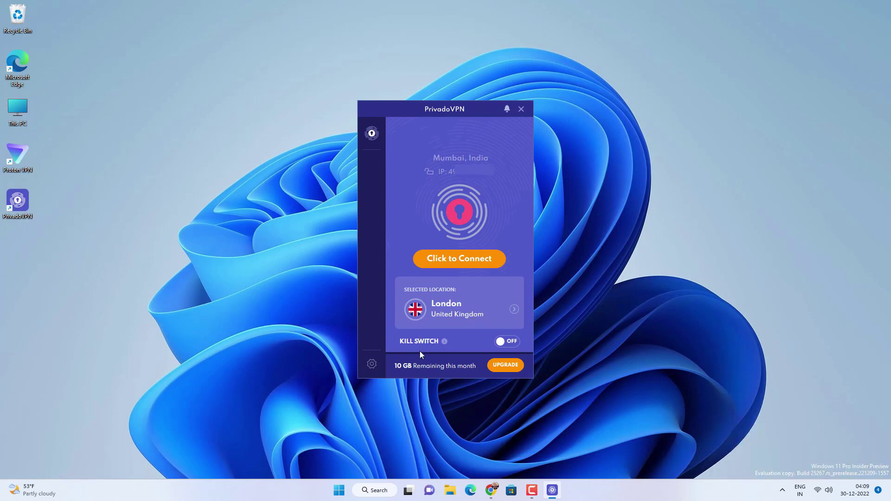
pyautogui.click(517, 311)
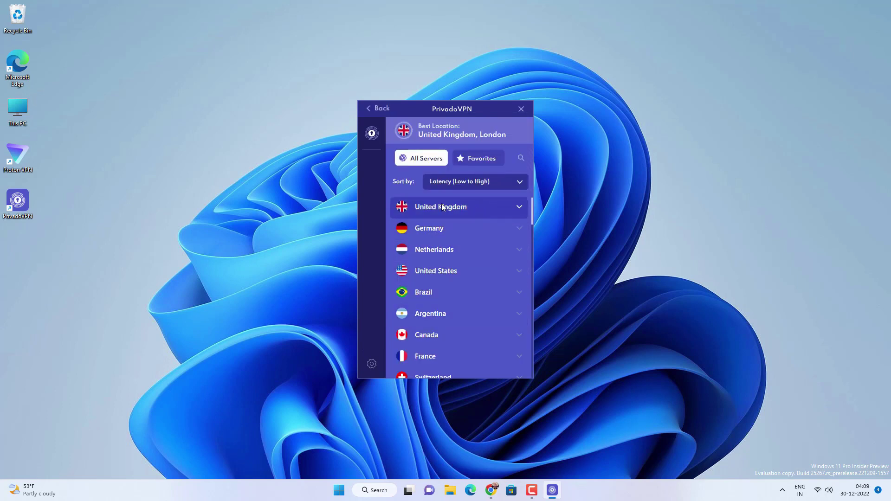
pyautogui.scroll(-3, 480, 220)
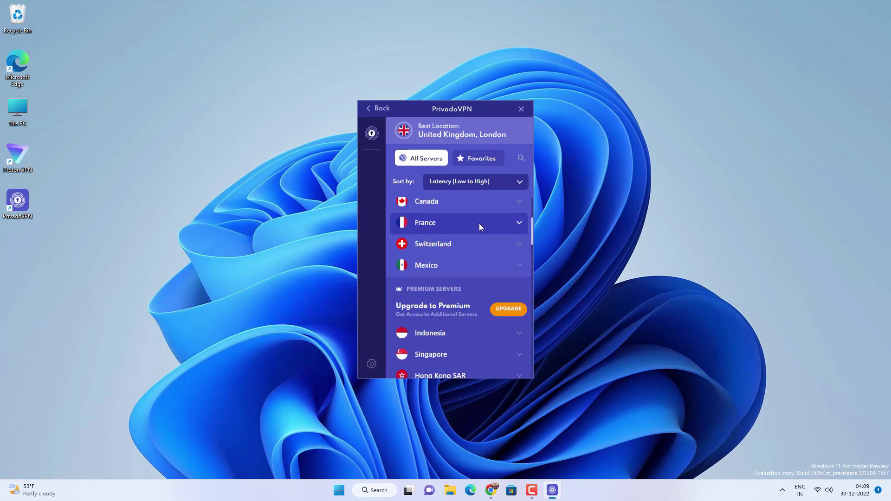
pyautogui.scroll(3, 459, 266)
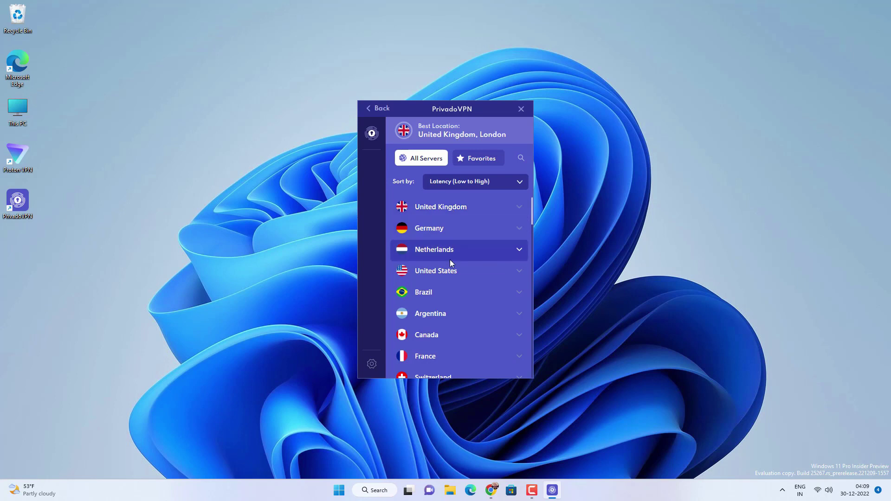
pyautogui.click(451, 272)
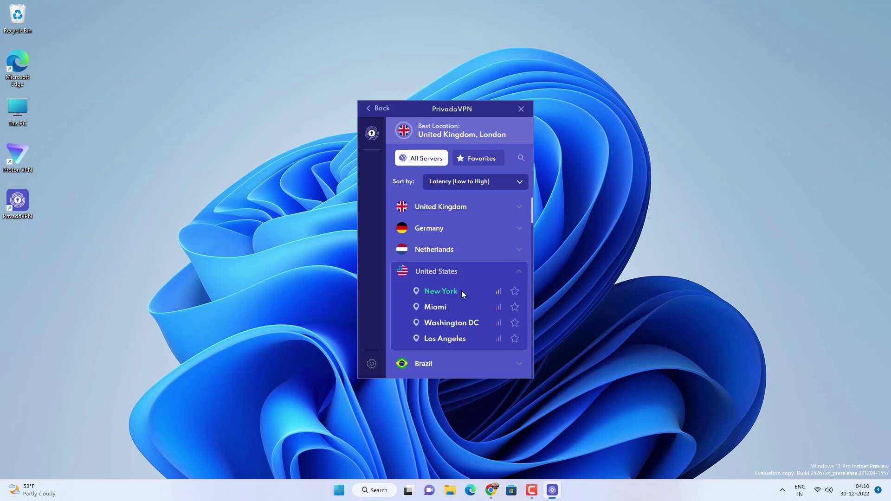
pyautogui.click(443, 292)
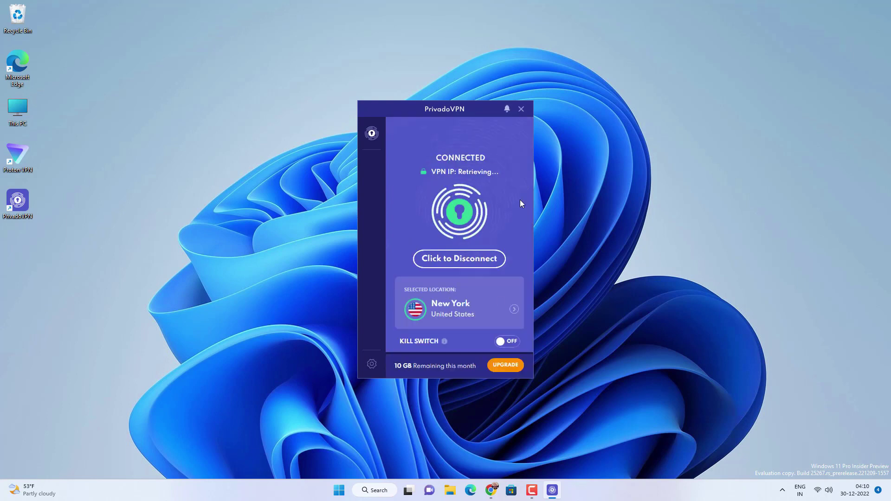
pyautogui.click(370, 365)
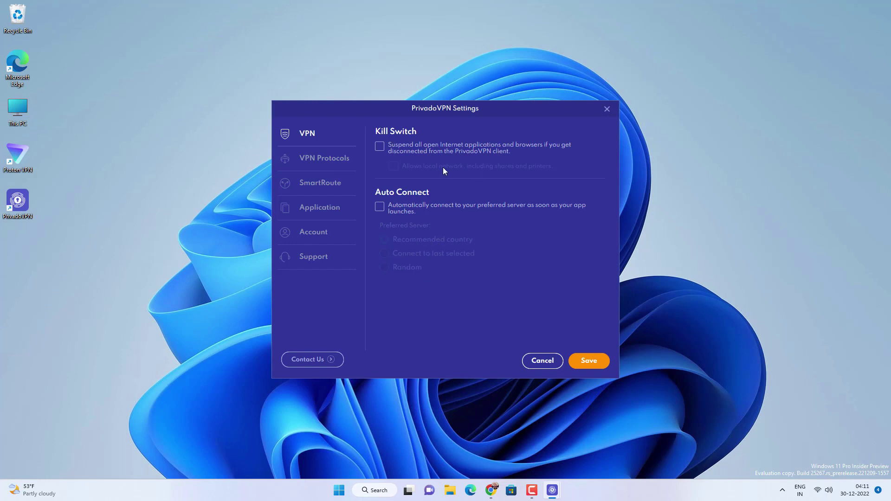
# Review PrivadoVPN's VPN Protocols settings
pyautogui.click(324, 158)
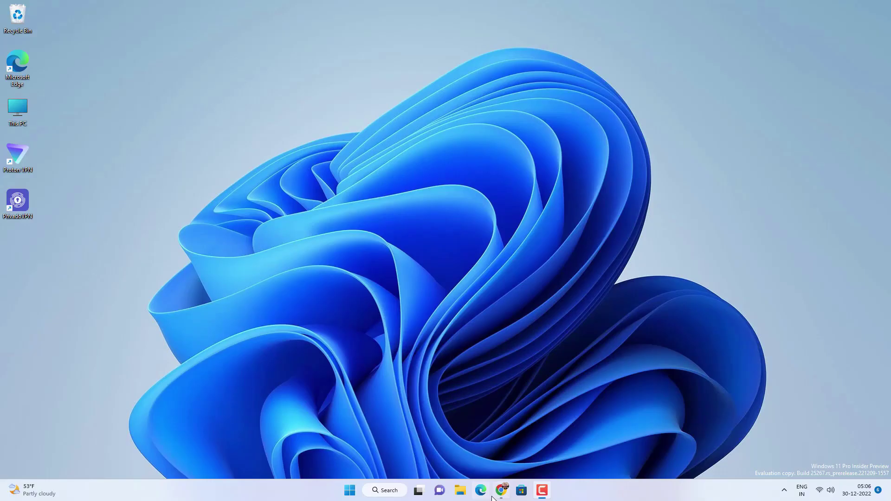
# Download the Atlas VPN x64 installer from atlasvpn.com/free-vpn
pyautogui.click(501, 491)
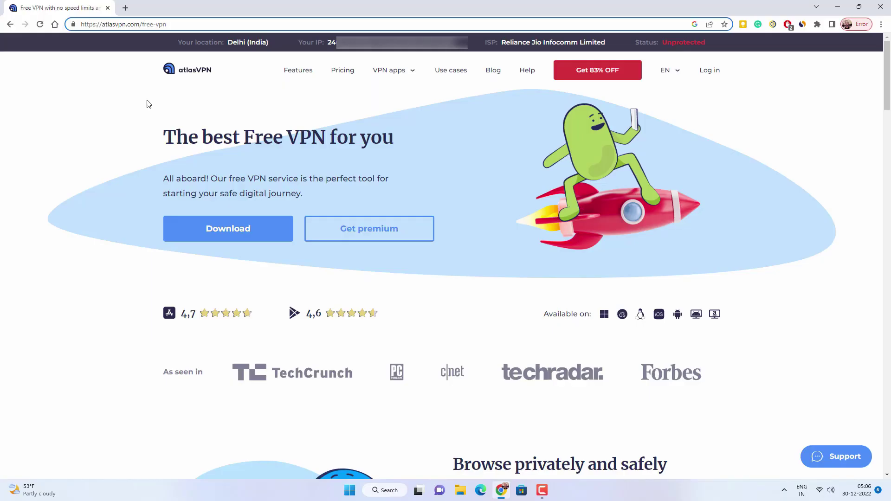
pyautogui.moveTo(181, 27); pyautogui.dragTo(77, 23)
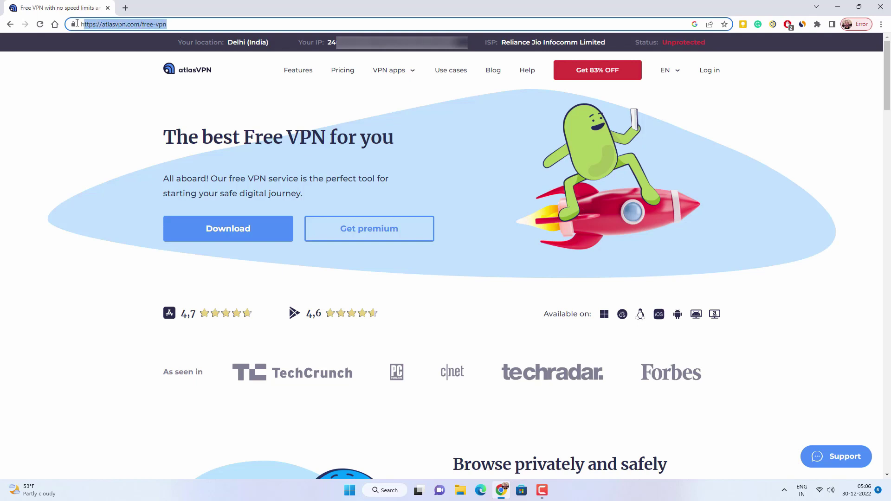
pyautogui.click(85, 126)
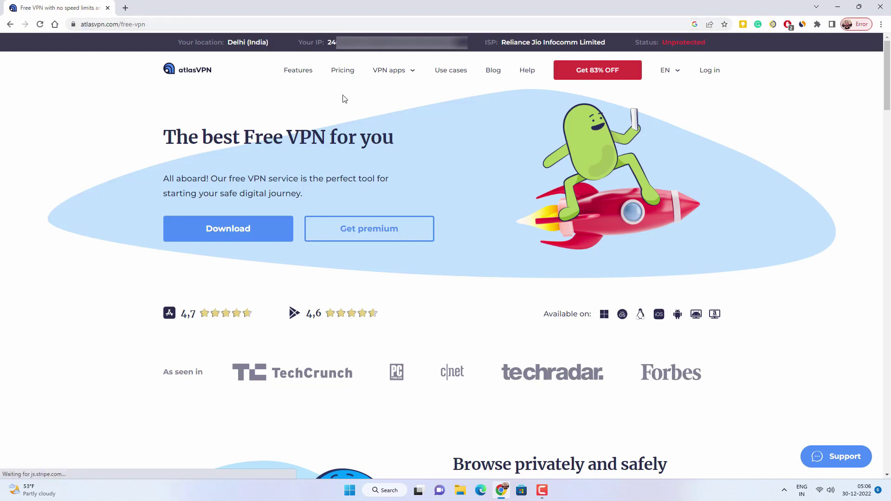
pyautogui.click(242, 234)
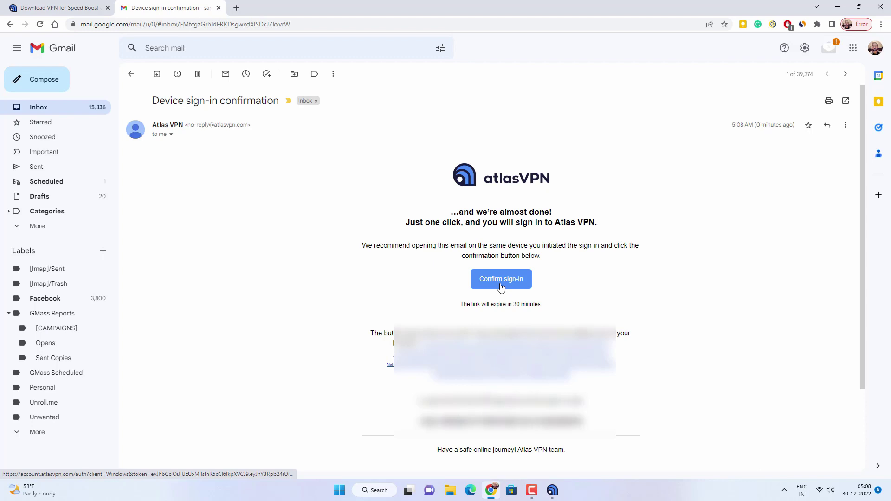
# Confirm the Atlas VPN sign-in from the e-mailed link and open the signed-in app
pyautogui.click(502, 281)
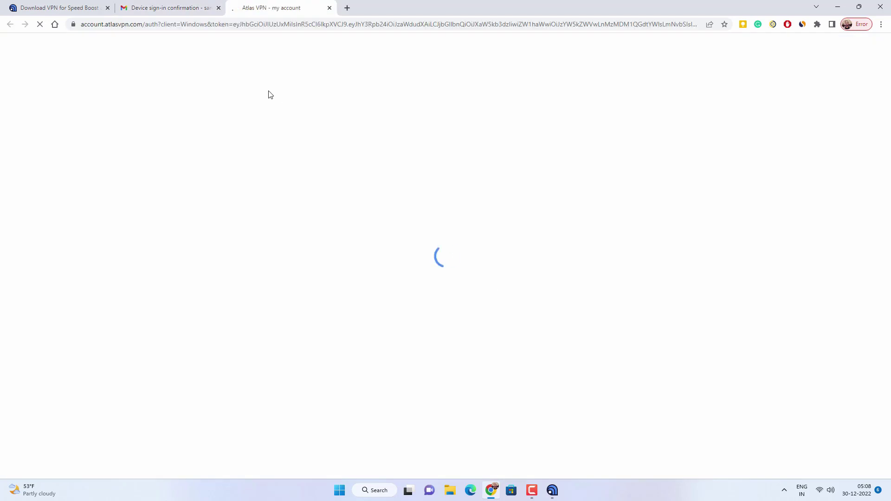
pyautogui.click(496, 106)
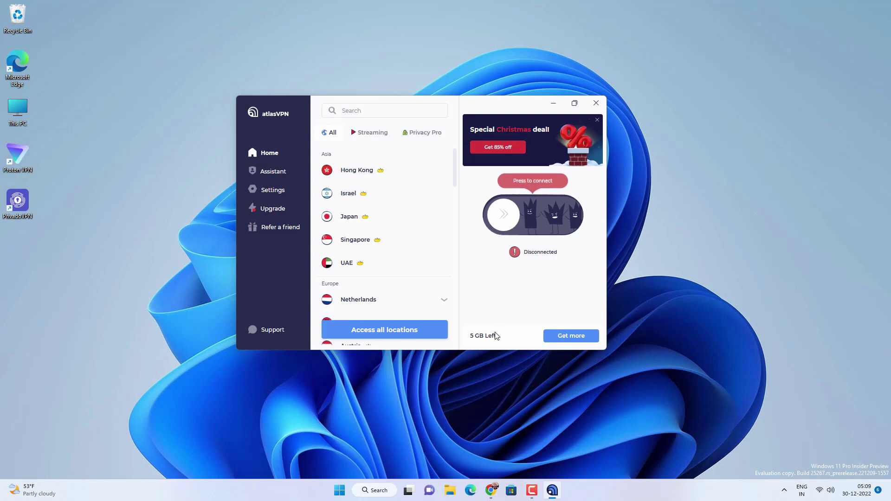
# Connect Atlas VPN to the free Los Angeles, United States server, then disconnect it
pyautogui.scroll(-3, 408, 190)
pyautogui.scroll(3, 406, 193)
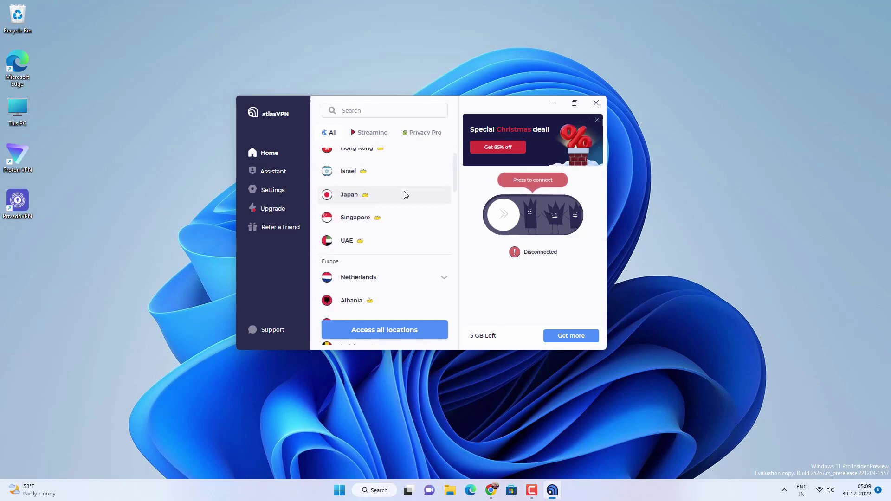
pyautogui.scroll(-1, 457, 177)
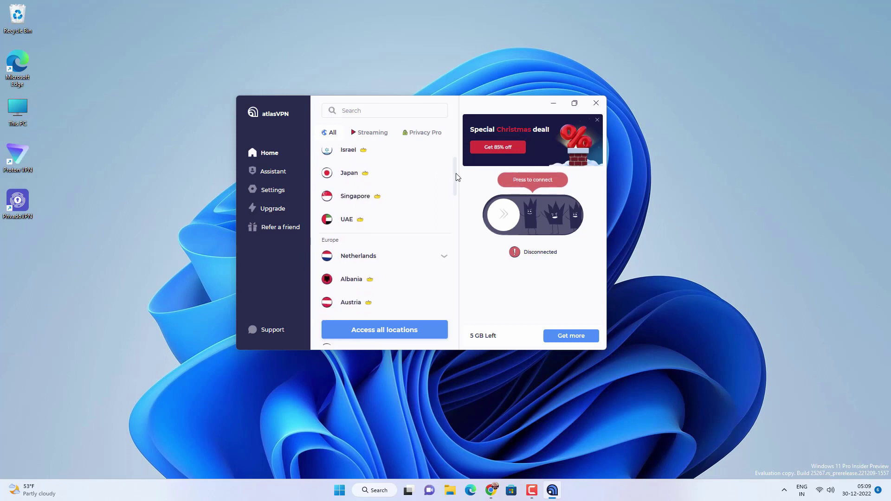
pyautogui.moveTo(456, 177); pyautogui.dragTo(453, 299)
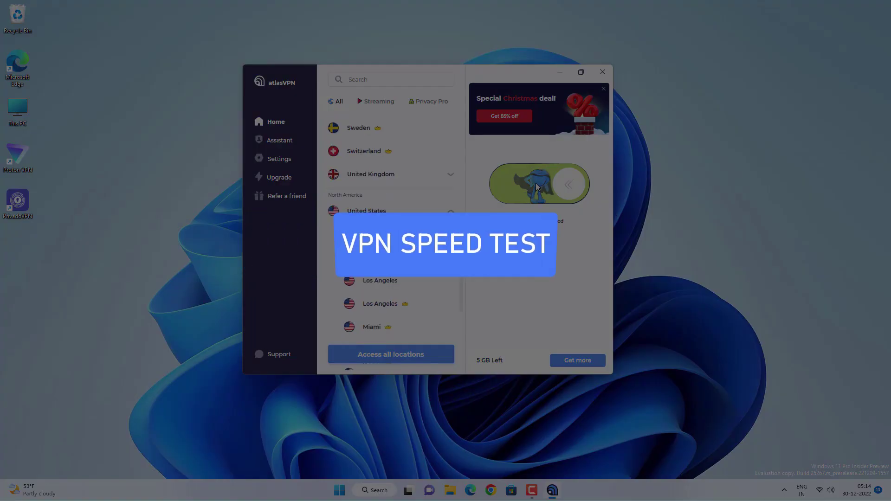
pyautogui.click(537, 187)
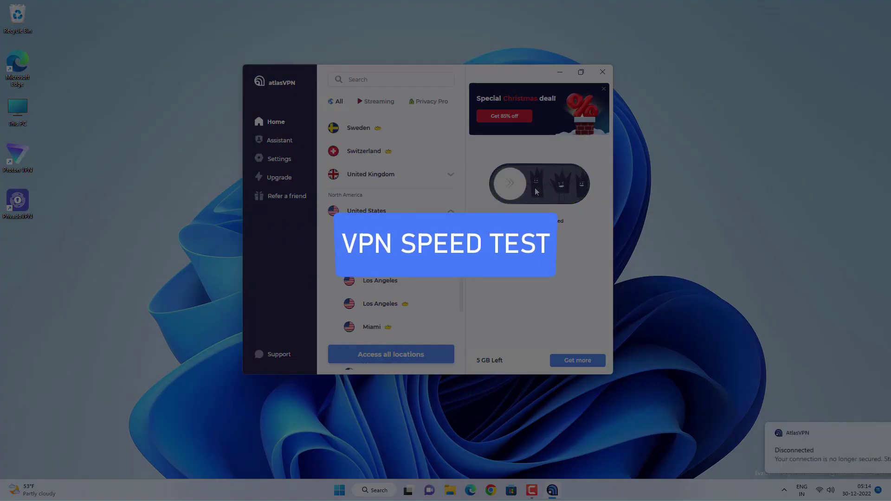
# Close Atlas VPN and start speed tests for No VPN, Proton VPN, PrivadoVPN and Atlas VPN
pyautogui.click(603, 71)
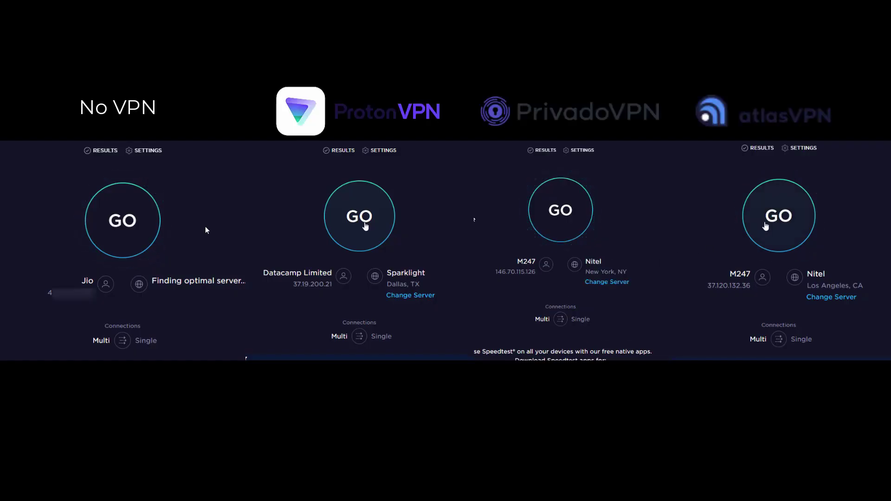
pyautogui.click(135, 229)
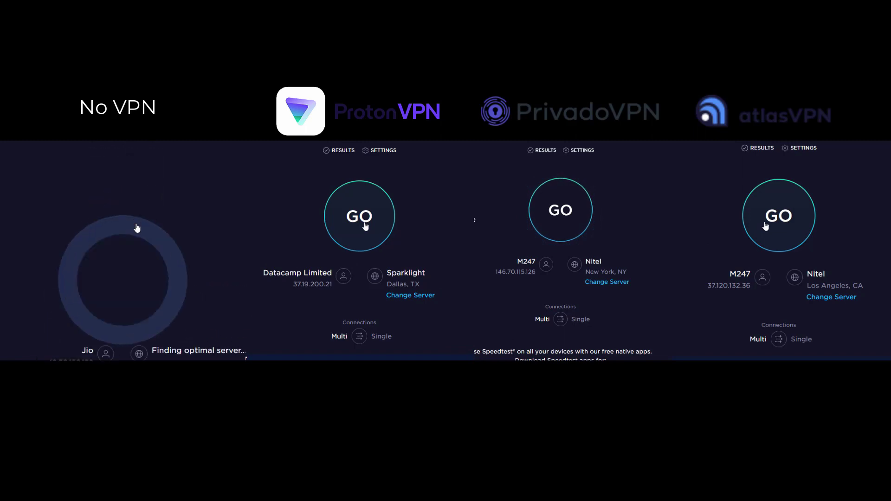
pyautogui.click(366, 226)
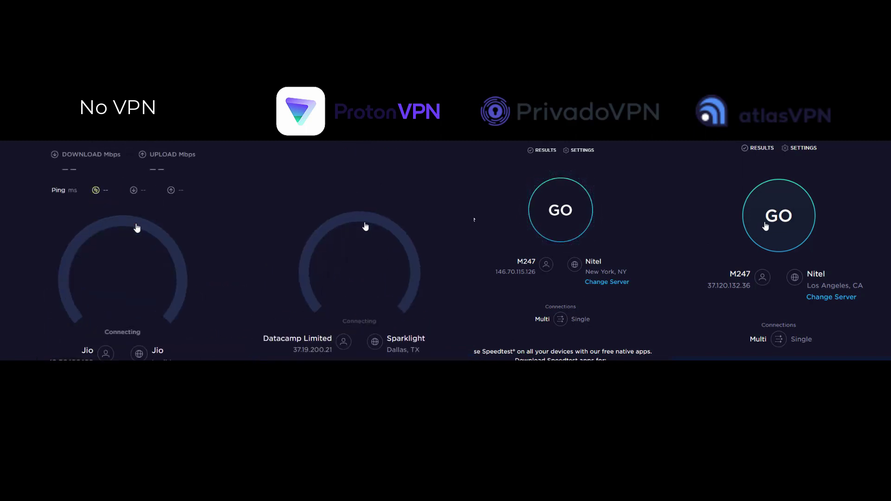
pyautogui.click(555, 215)
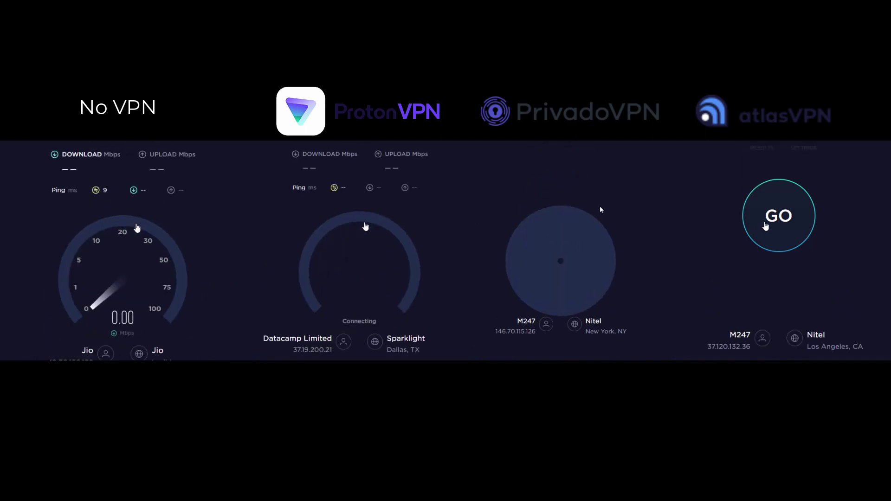
pyautogui.click(766, 227)
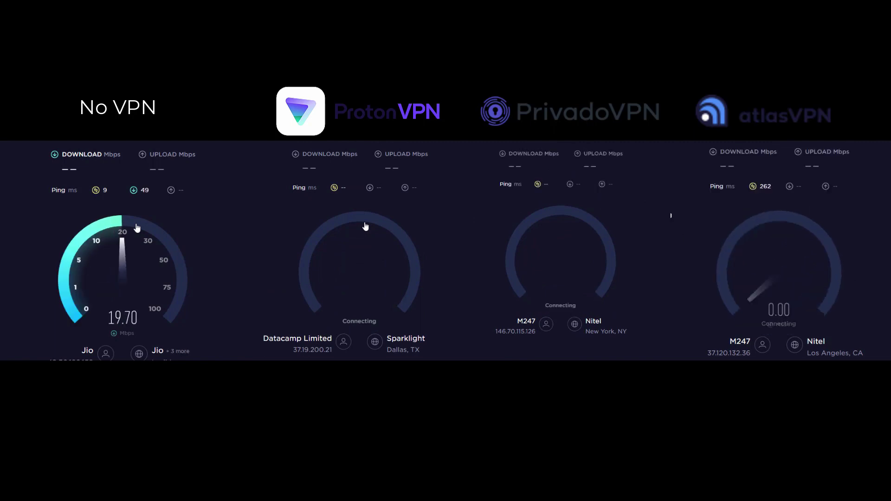